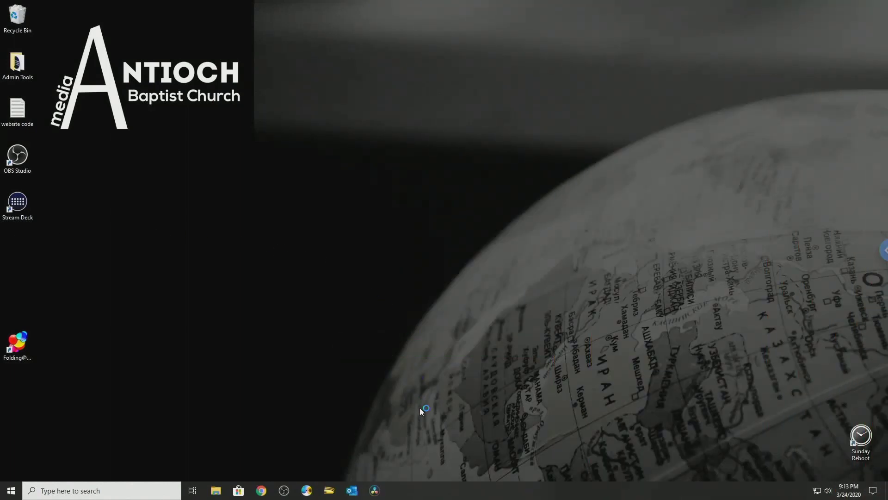
Launch Chrome to Google Voice's Calls page and allow the site to show notifications
click(260, 490)
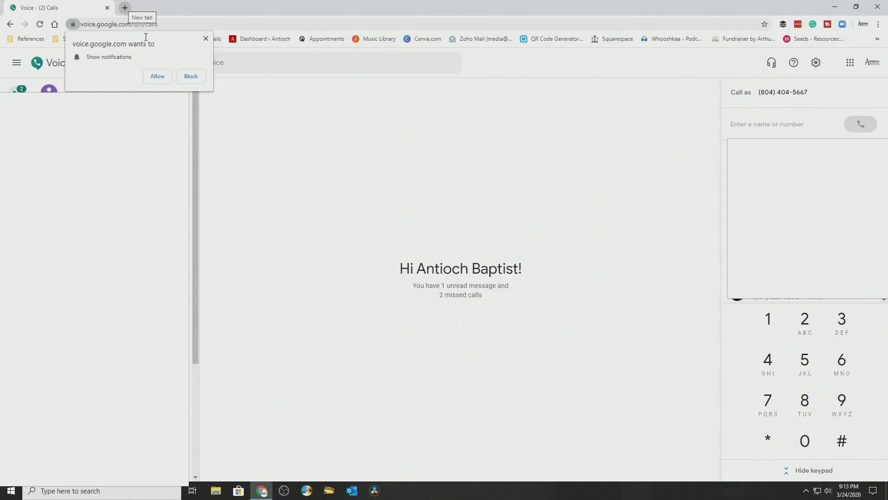
click(157, 77)
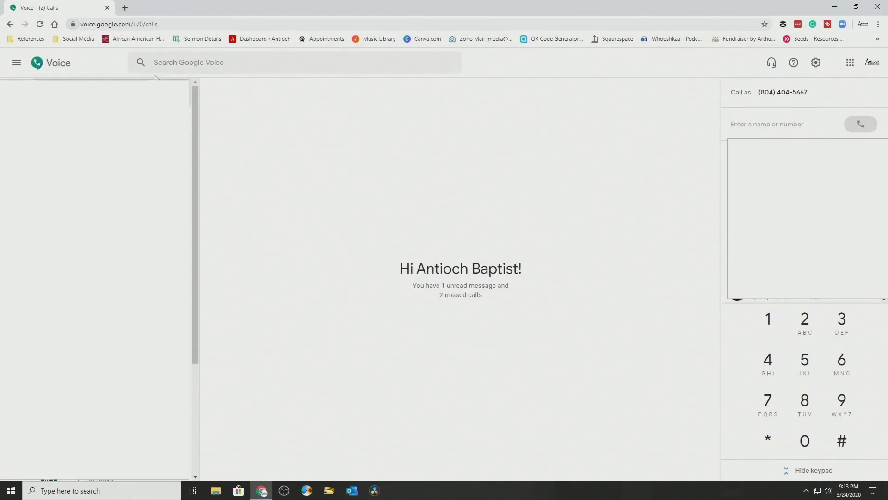
Load the FreeConferenceCall.com Account Dashboard in a new tab, then add another blank tab
key(ctrl+t)
text(freeconferencecall.com/profile/account-info-sign-up)
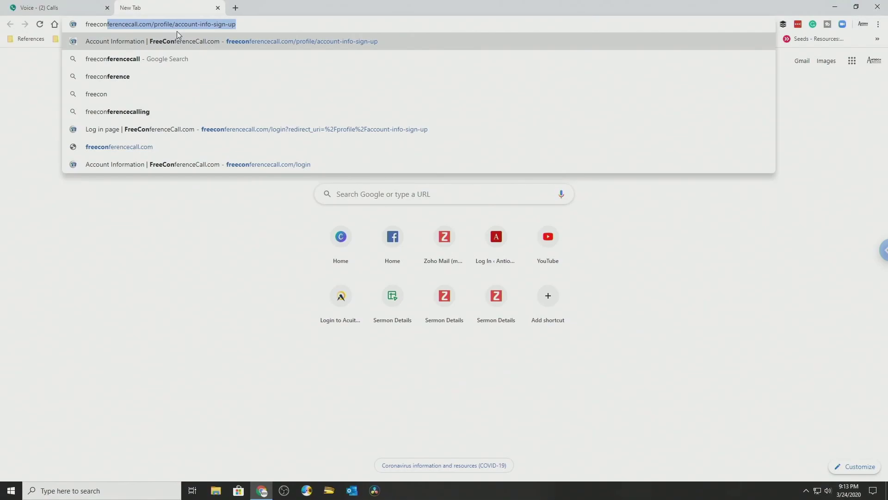
key(End)
key(Return)
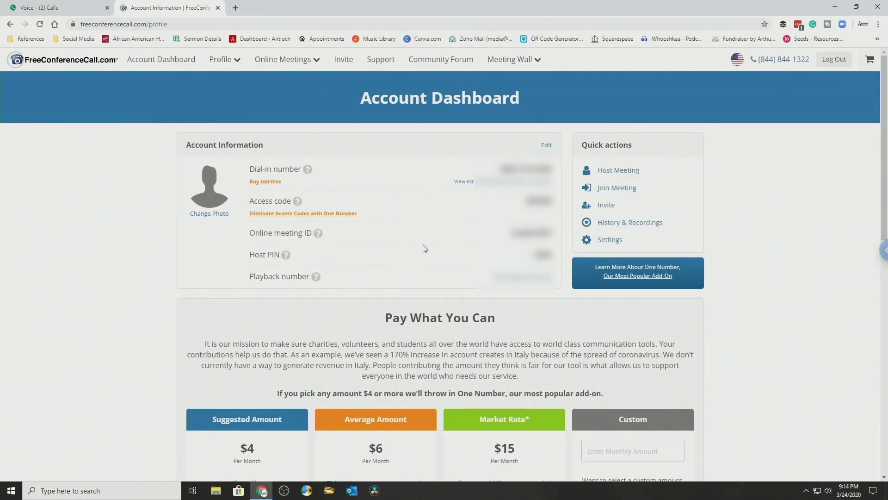
click(235, 8)
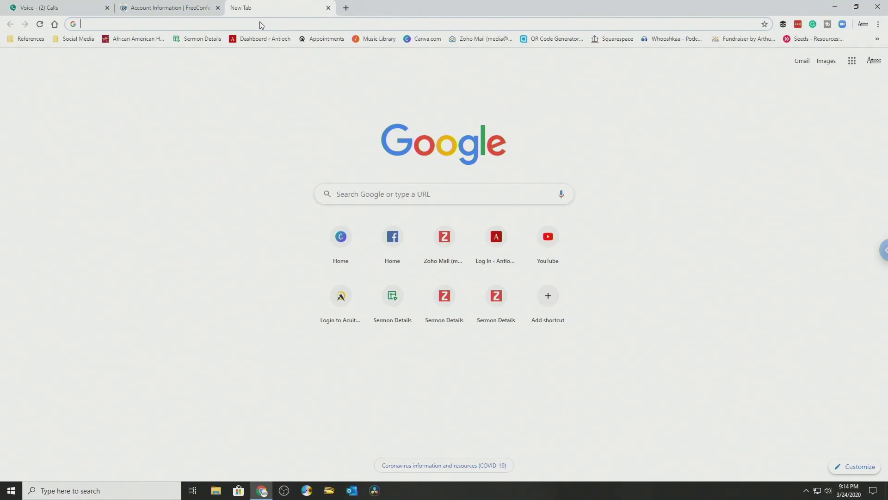
Download HiFiCableAsioBridgeSetup_v1007.zip from the INSTALL Hi-Fi CABLE section of the VB-Audio page
text(https://www.vb-audio.com/Cable/index.htm#DownloadASIOBridge)
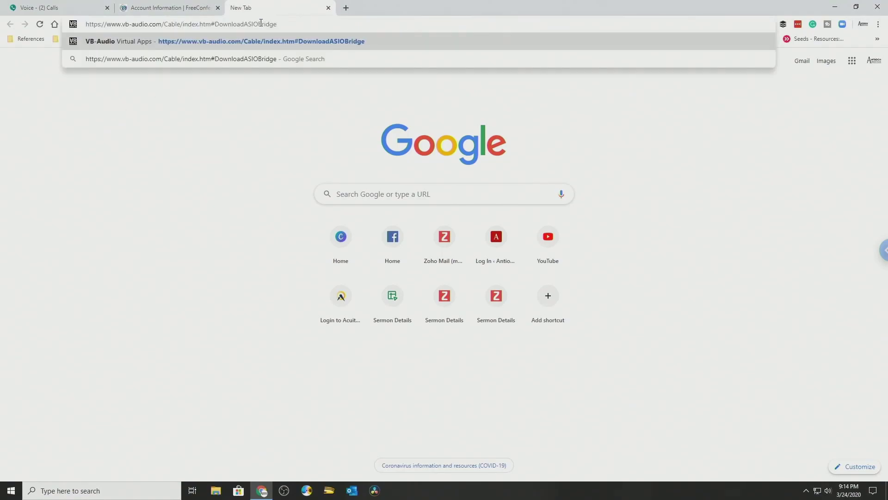
key(Return)
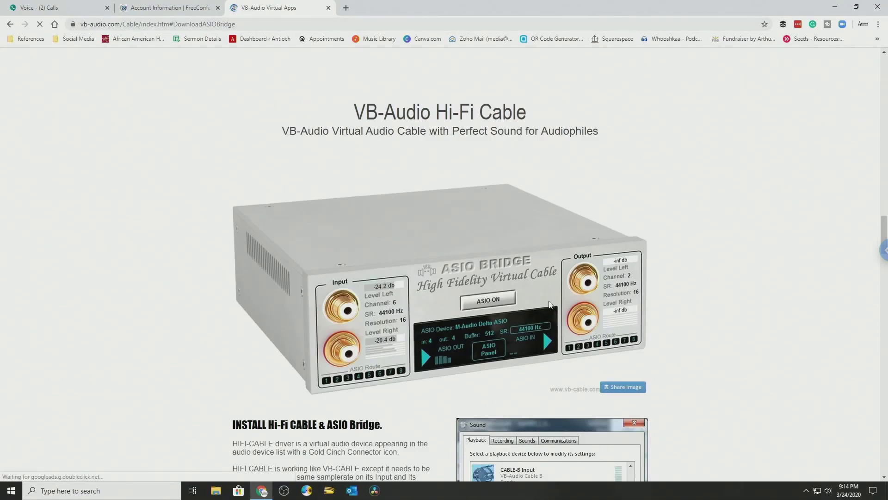
scroll(550, 304, down, 6)
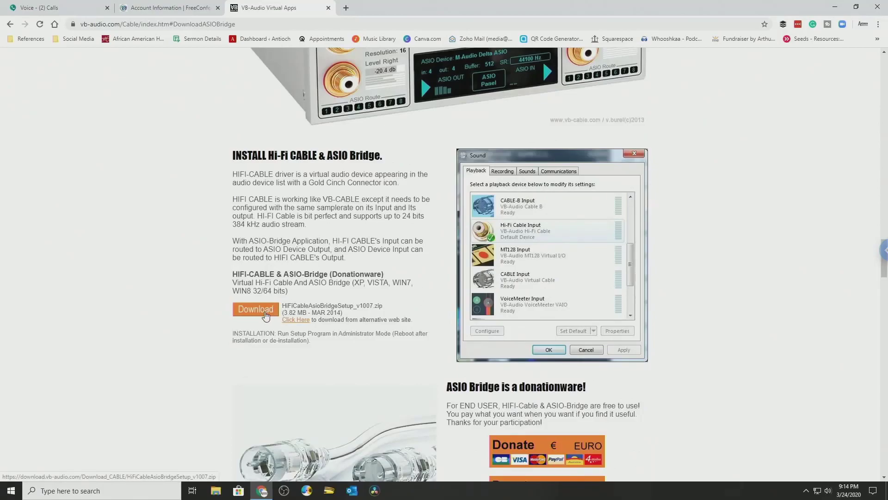
click(266, 316)
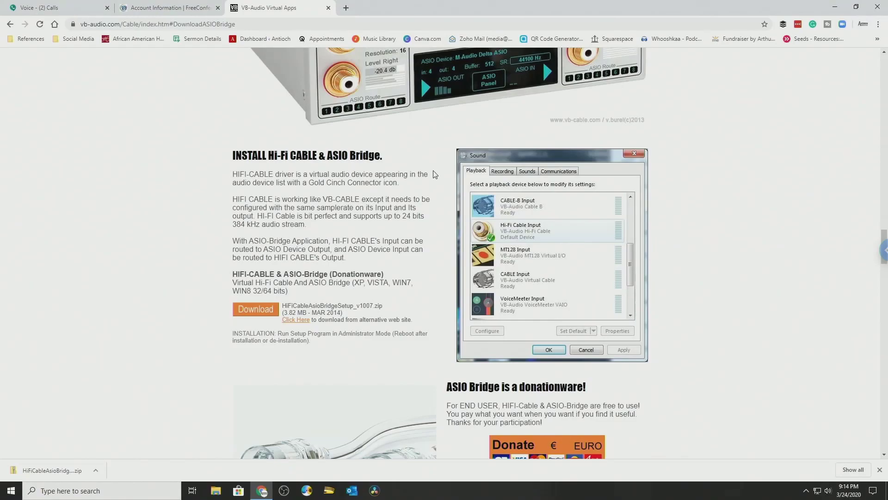
Minimize Chrome and check the current Windows speaker output and volume
click(836, 8)
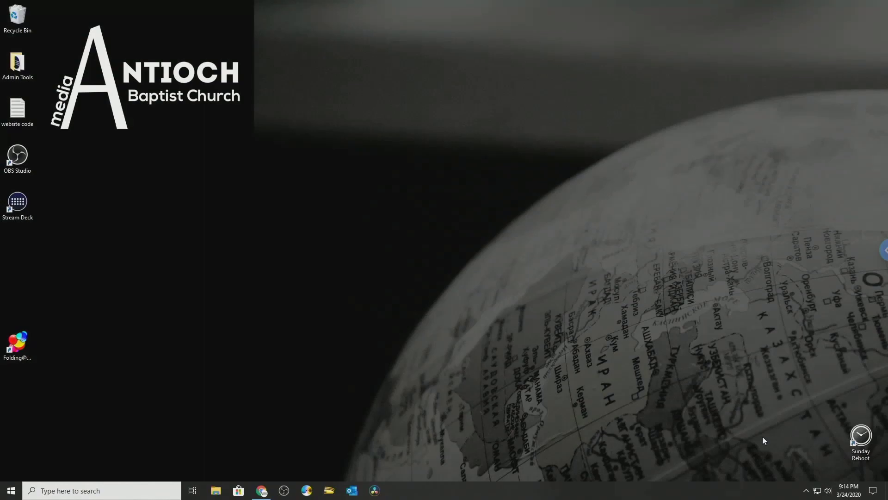
click(805, 490)
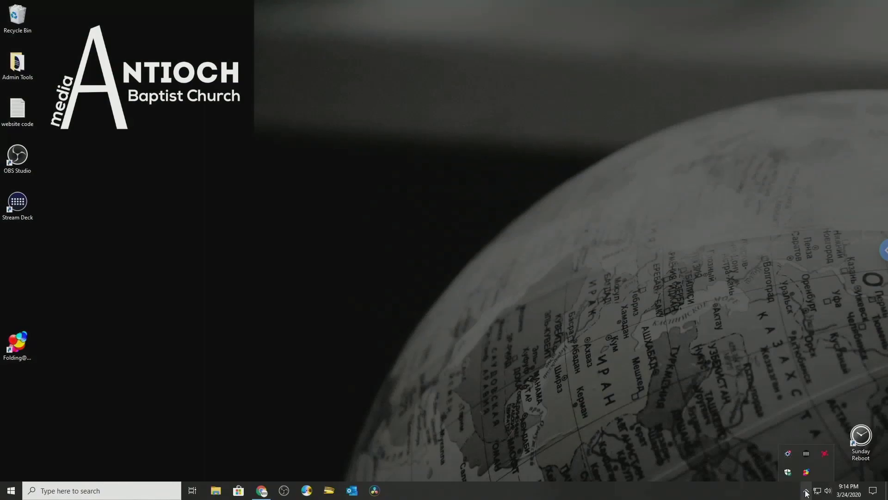
click(828, 491)
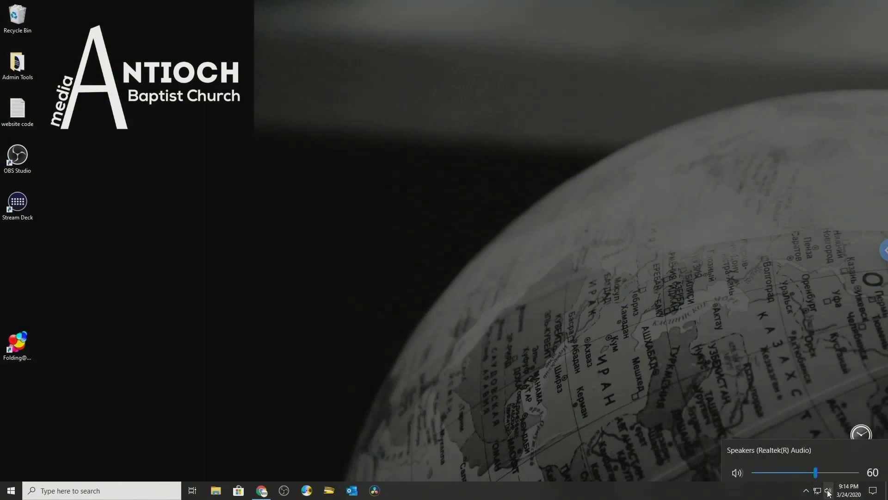
click(355, 273)
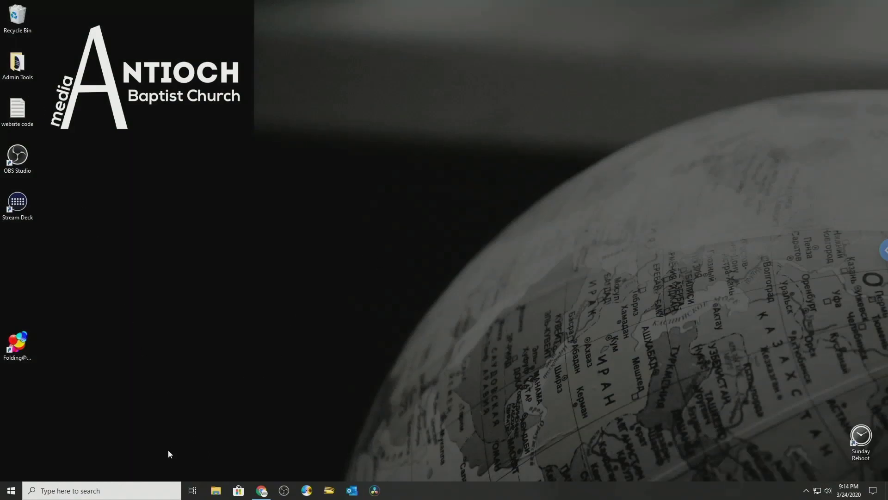
Run HiFiCableAsioBridgeSetup from Downloads, install Hi-Fi Cable and ASIO Bridge, and restart Windows
click(223, 485)
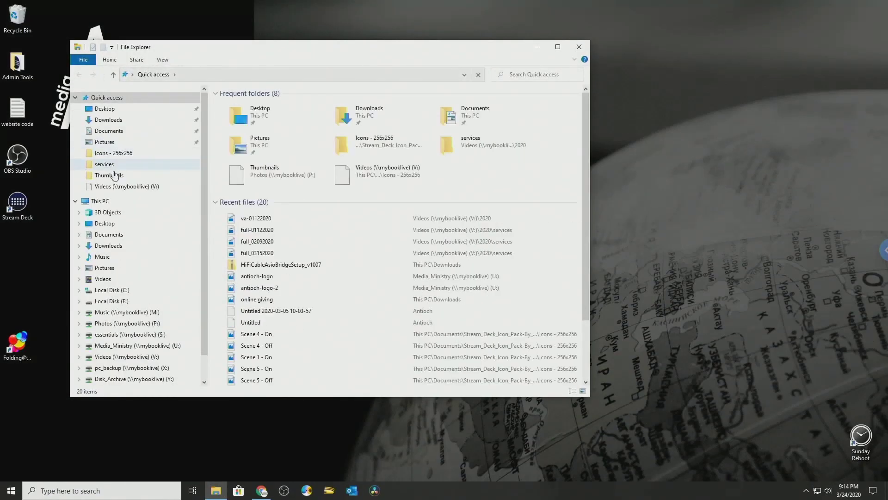
click(109, 121)
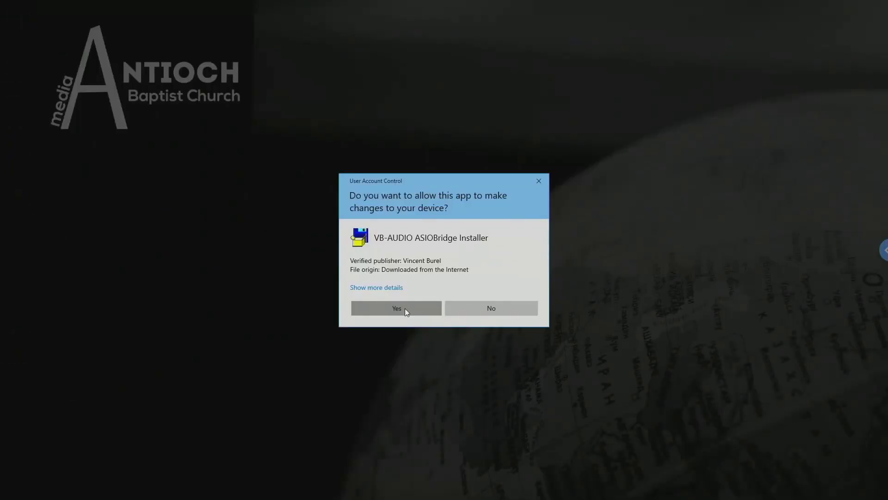
click(404, 308)
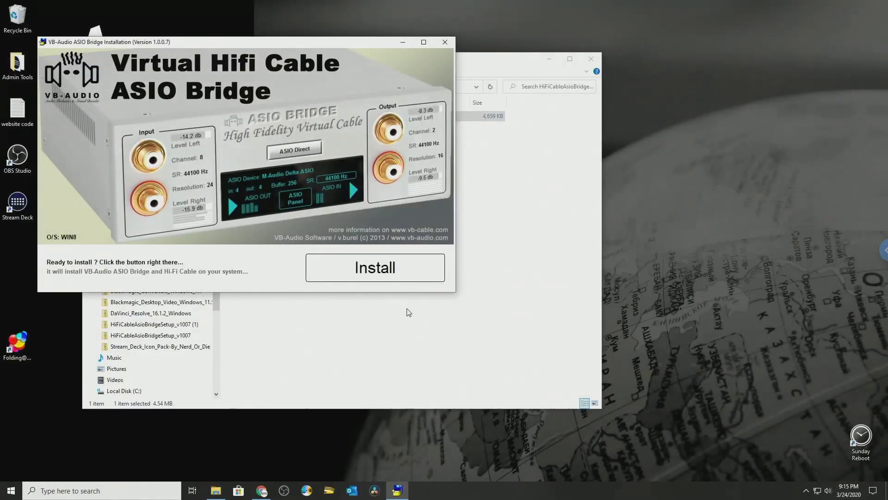
click(350, 279)
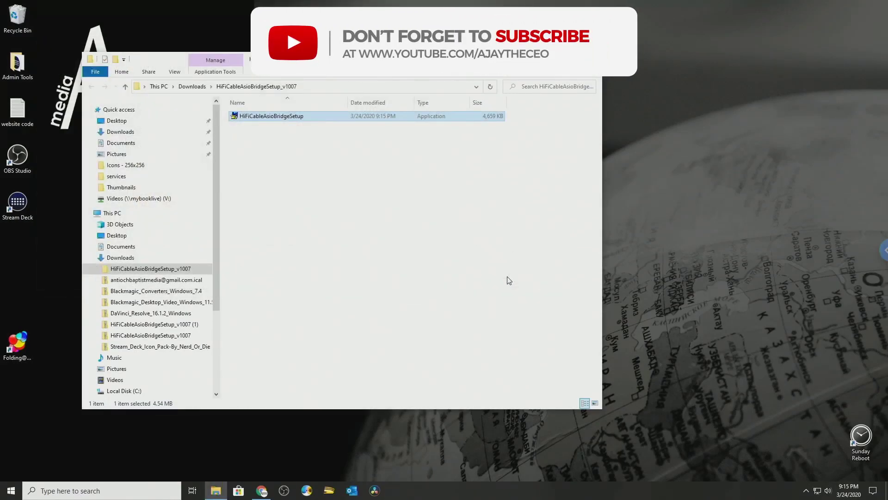
click(11, 491)
mouse_move(13, 472)
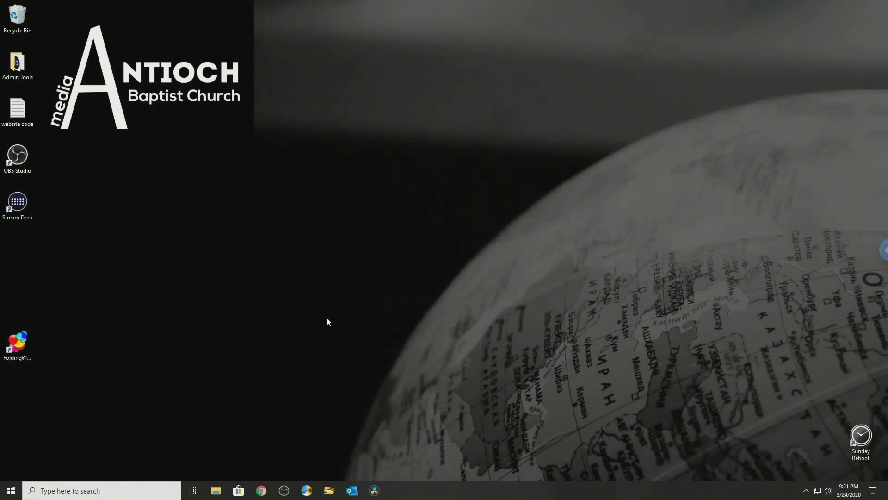
Bring up OBS and review Advanced Audio Properties for the Starting Soon scene
click(284, 490)
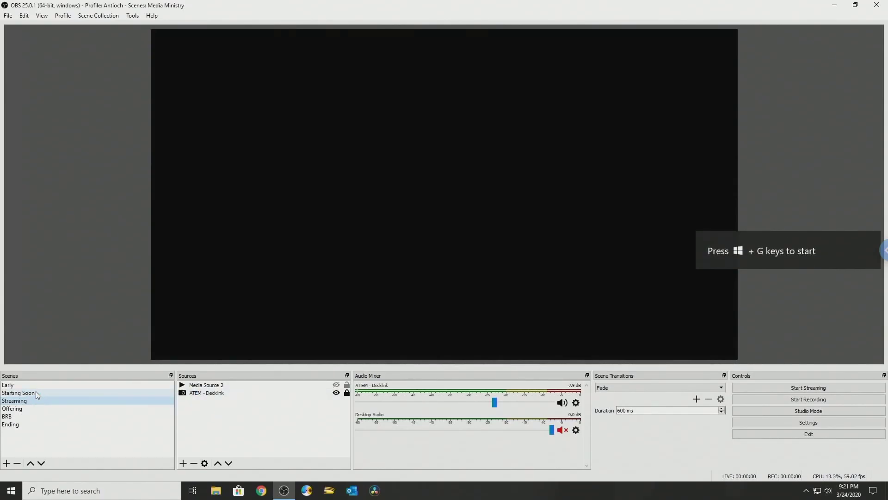
click(36, 393)
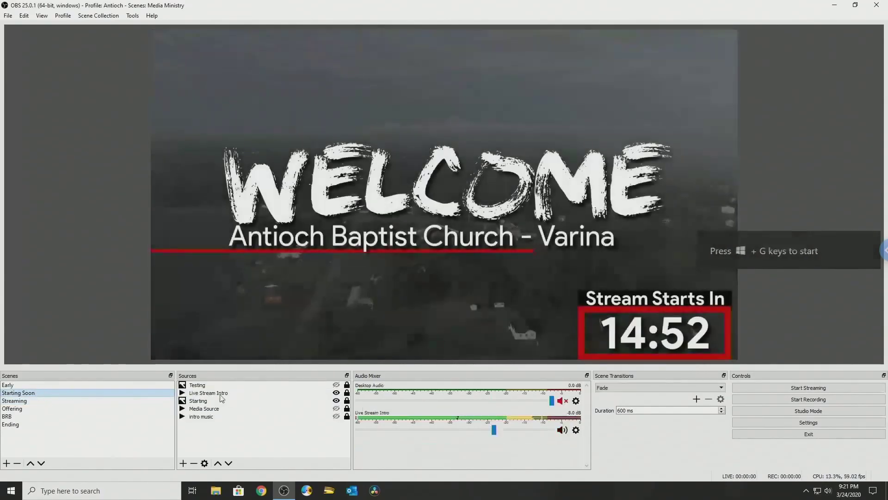
click(577, 431)
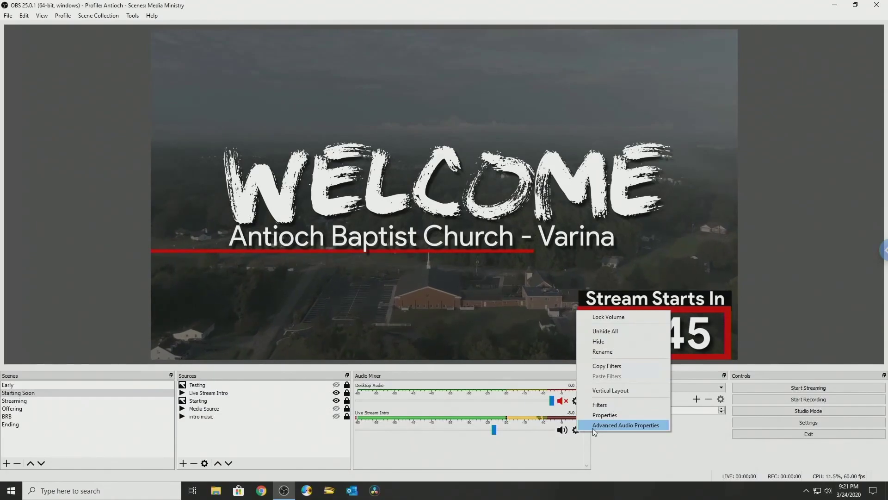
click(625, 424)
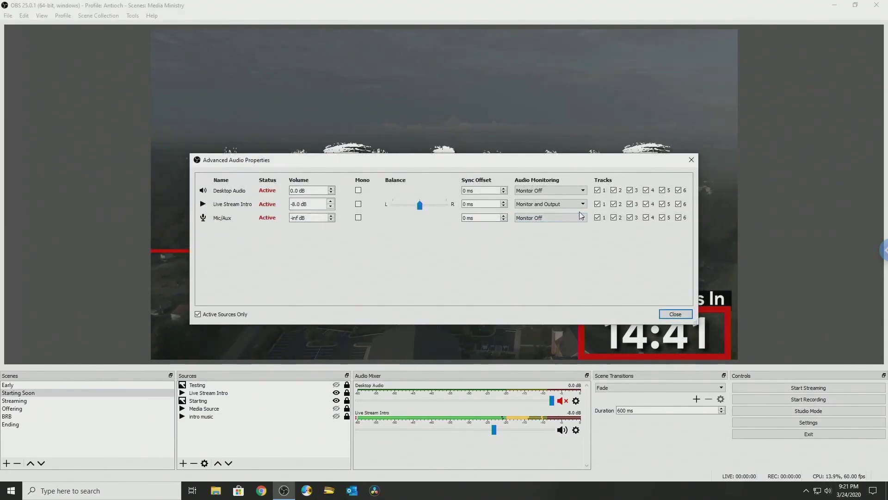
click(676, 314)
In the Streaming scene, set ATEM - Decklink audio monitoring to Monitor and Output
click(30, 403)
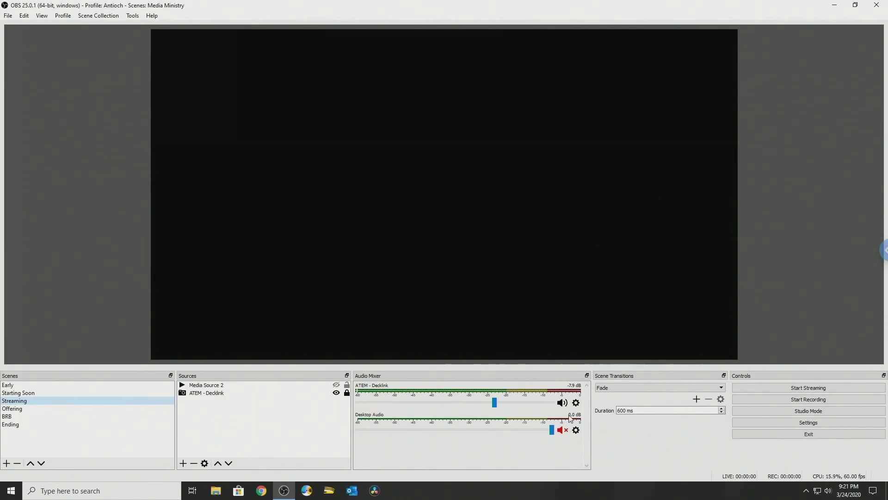
click(576, 403)
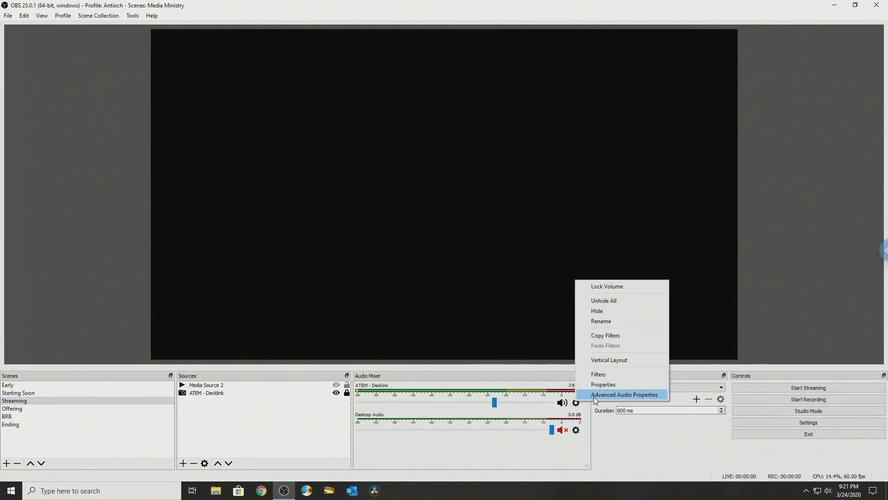
click(593, 396)
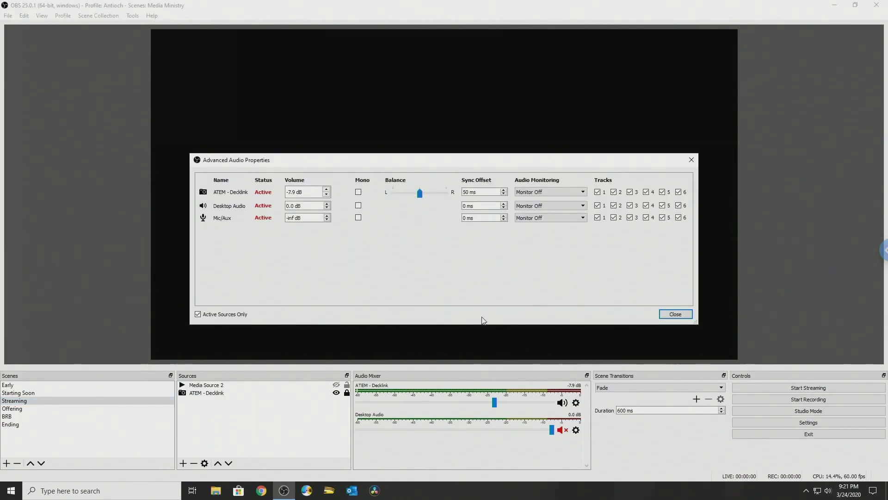
click(570, 194)
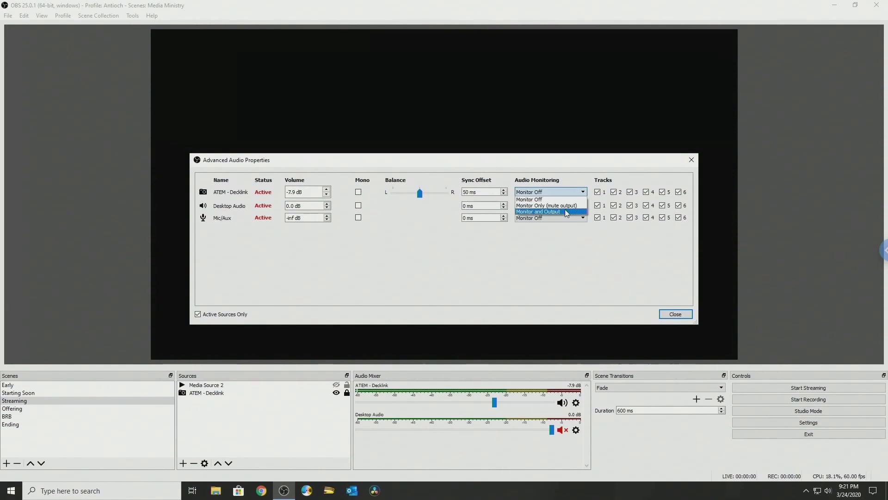
click(566, 212)
click(668, 315)
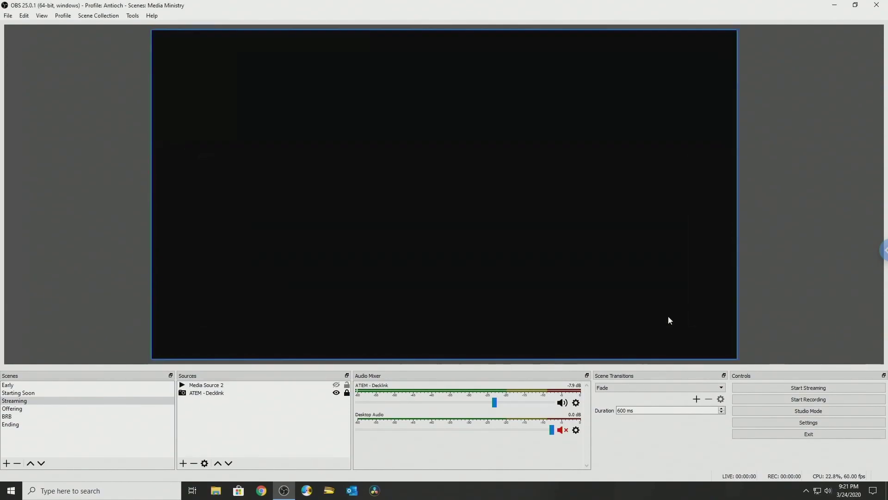
Verify ATEM - Decklink's monitoring setting from the Offering scene
click(27, 409)
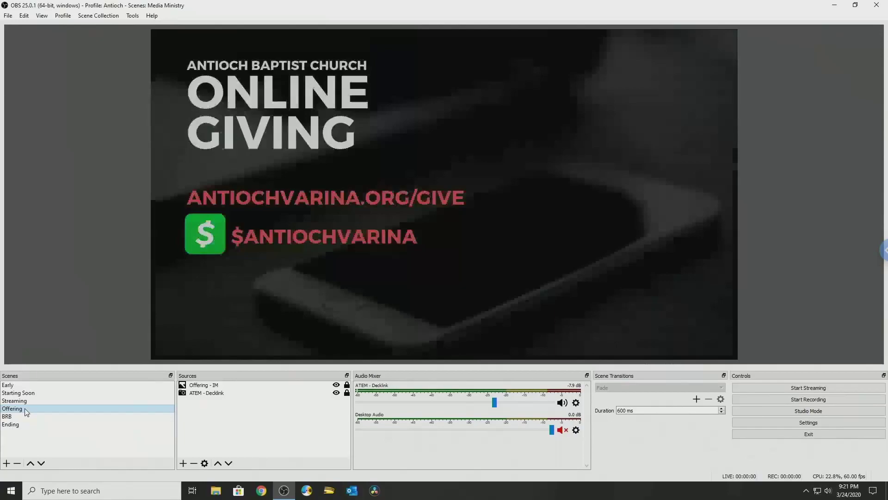
click(218, 394)
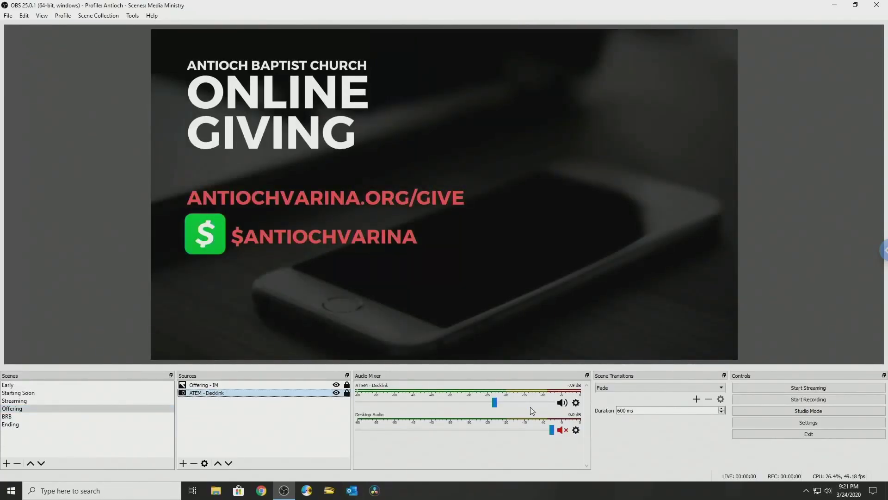
click(576, 403)
click(603, 397)
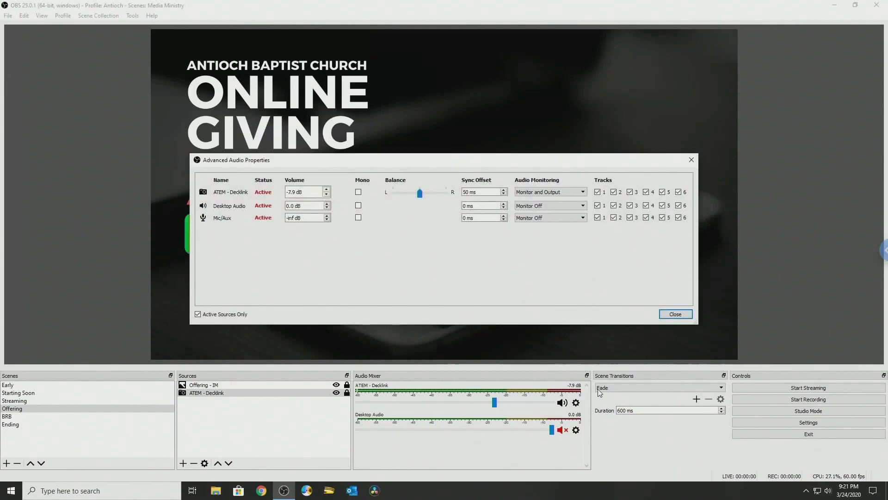
click(675, 314)
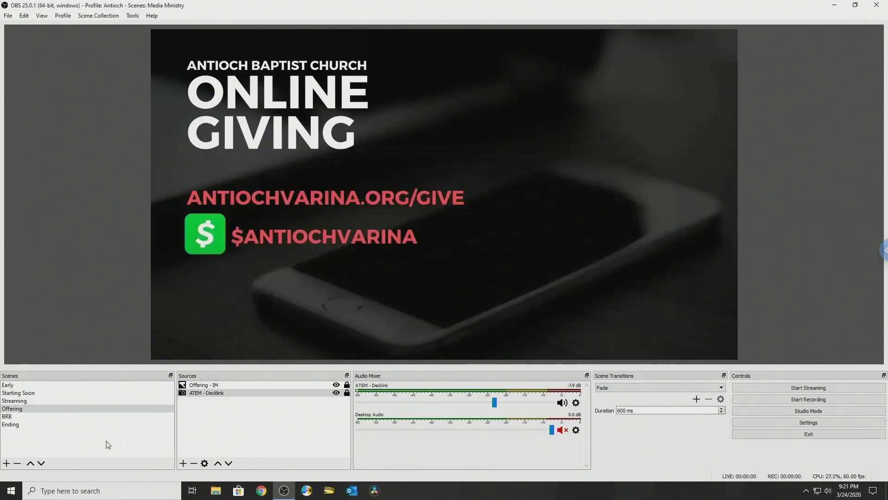
In the BRB scene, set intro music audio monitoring to Monitor and Output
click(19, 424)
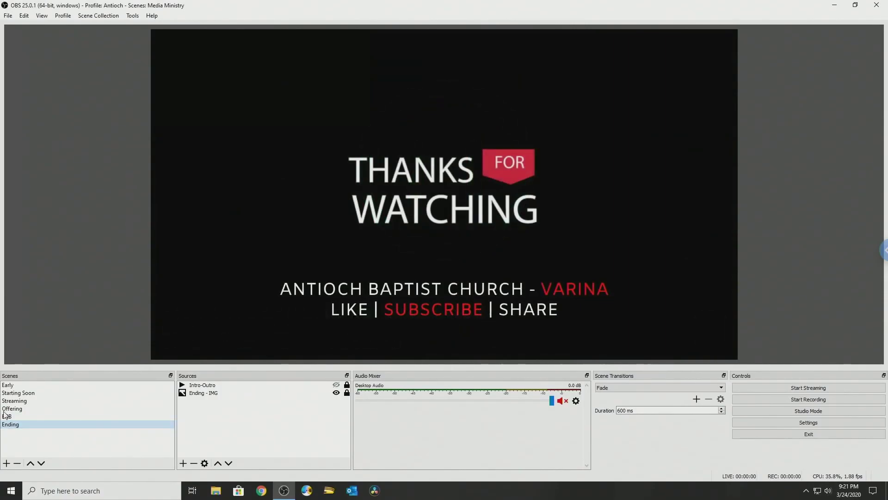
click(22, 417)
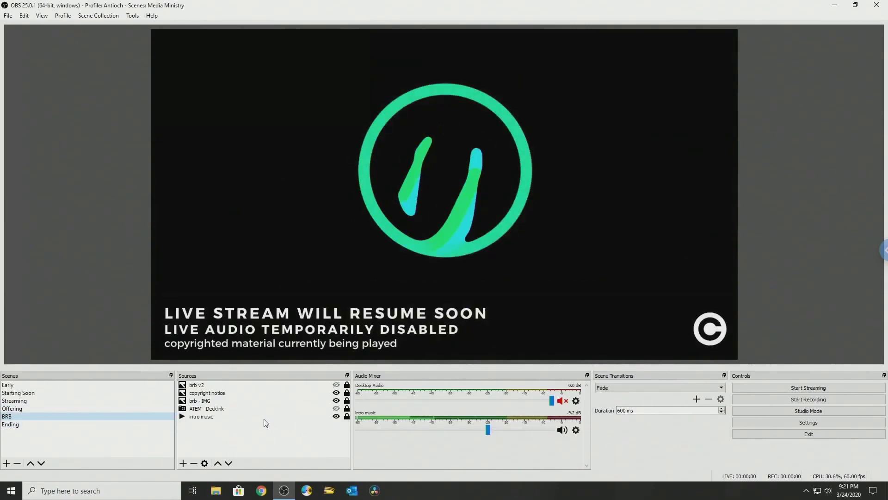
click(576, 430)
click(600, 424)
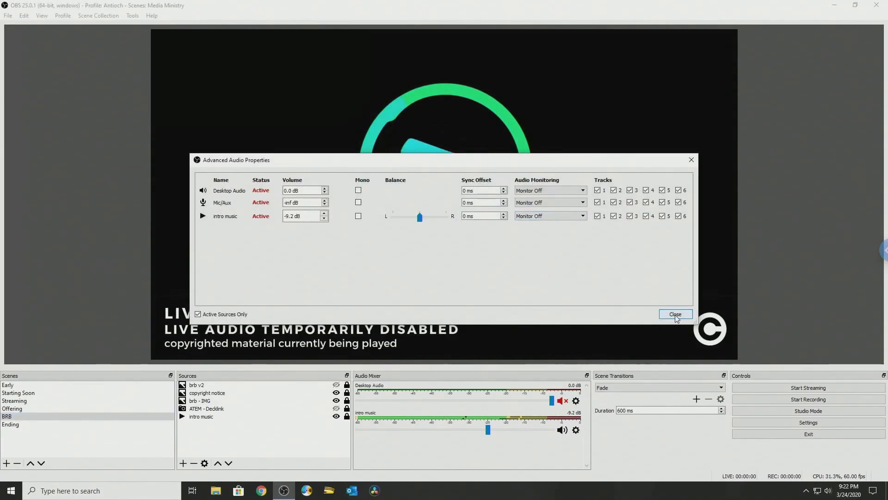
click(537, 216)
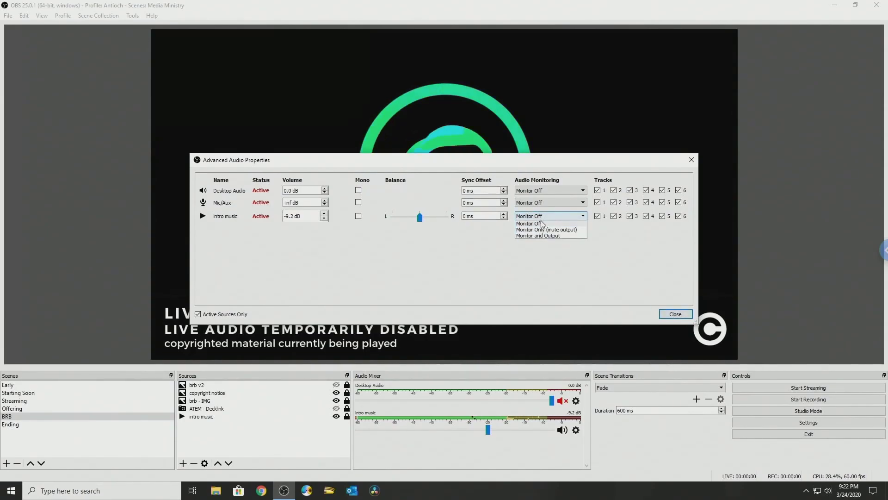
click(550, 236)
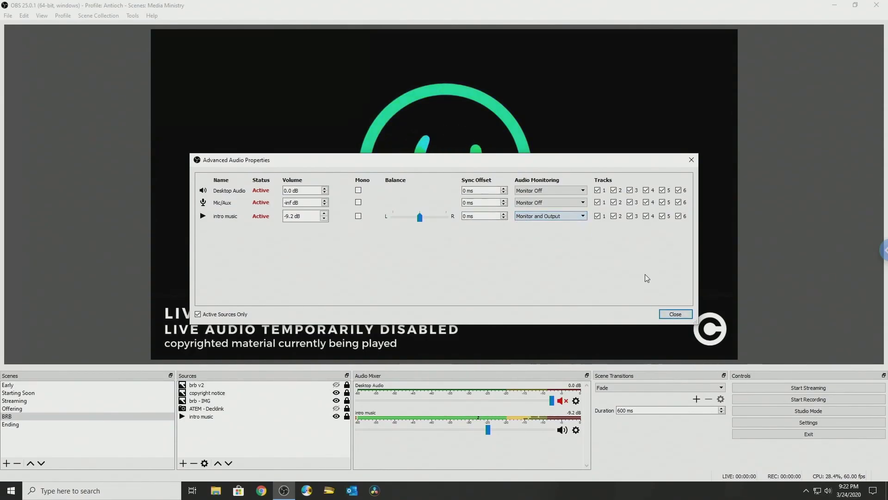
click(668, 315)
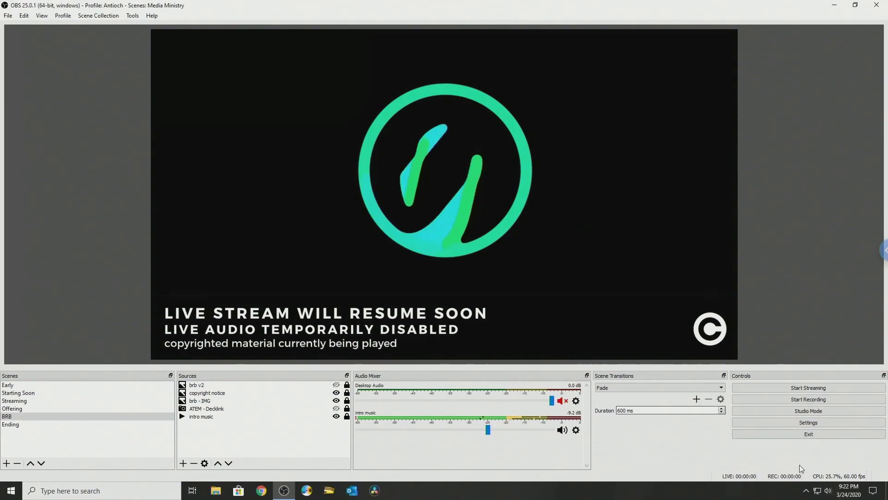
Route Windows playback to Hi-Fi Cable Input, then select Starting Soon and minimize OBS
click(828, 491)
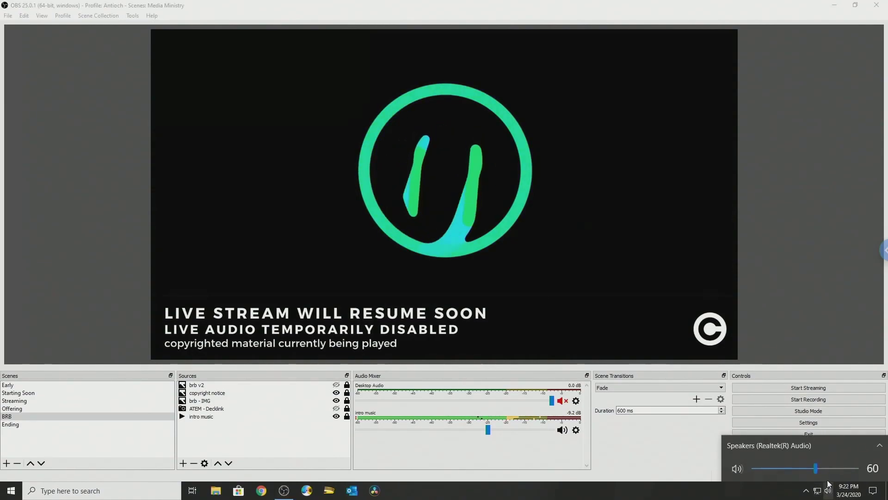
click(804, 445)
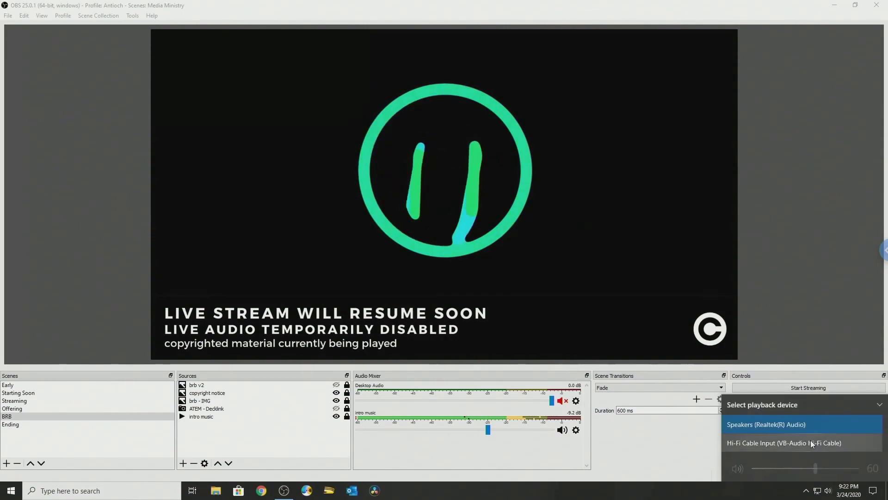
click(811, 443)
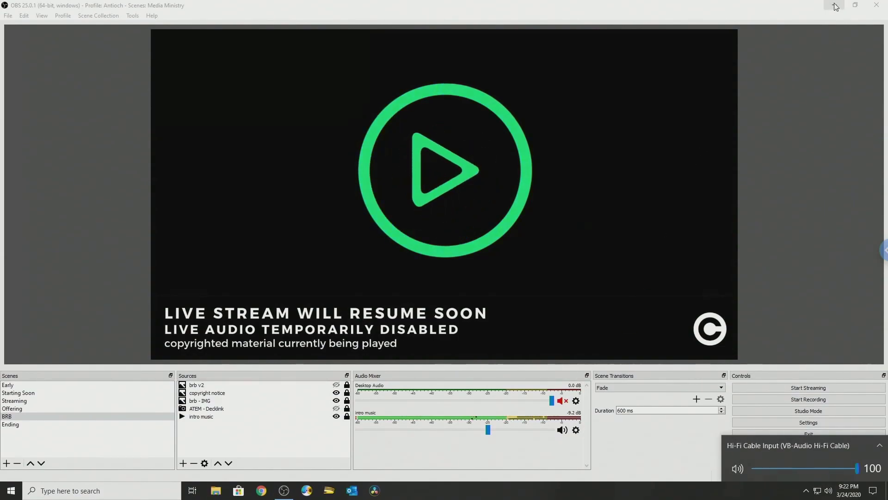
click(31, 394)
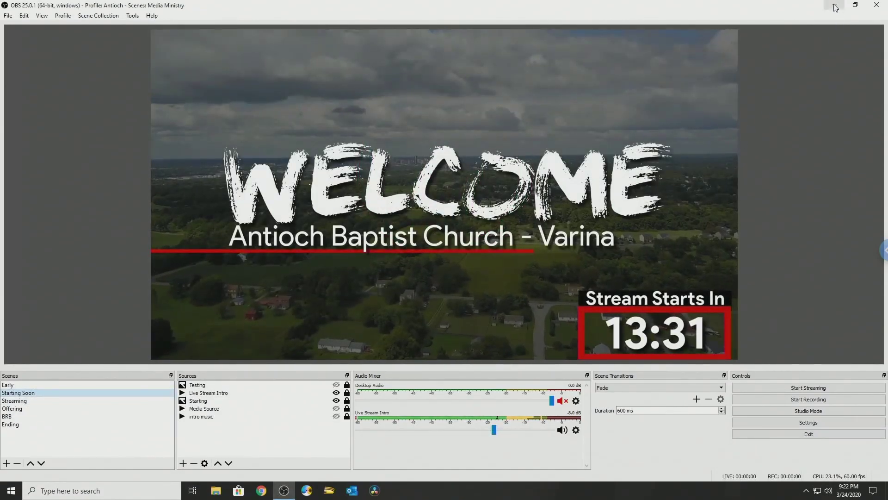
click(836, 6)
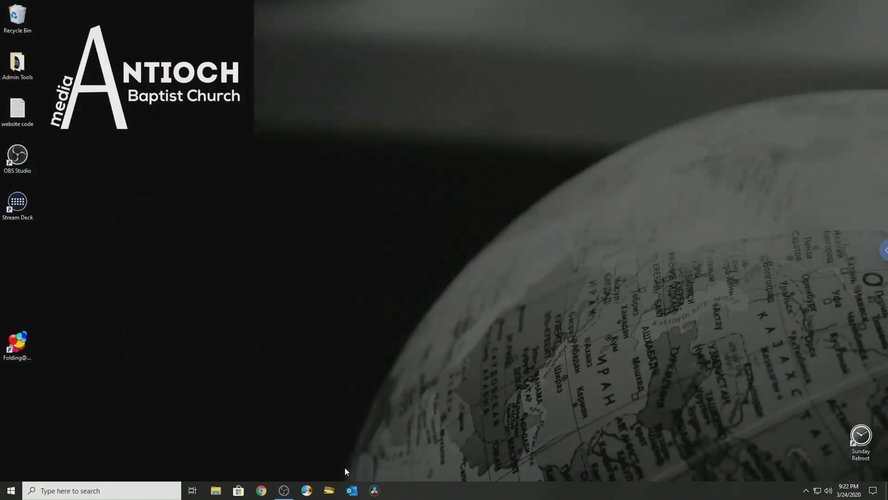
Reopen Chrome and choose Communications - Hi-Fi Cable Output as the Google Voice microphone
click(263, 490)
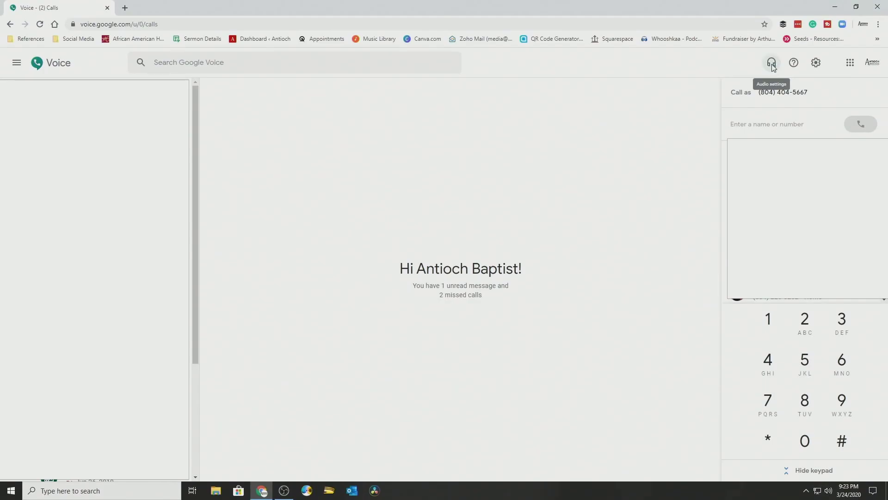
click(772, 64)
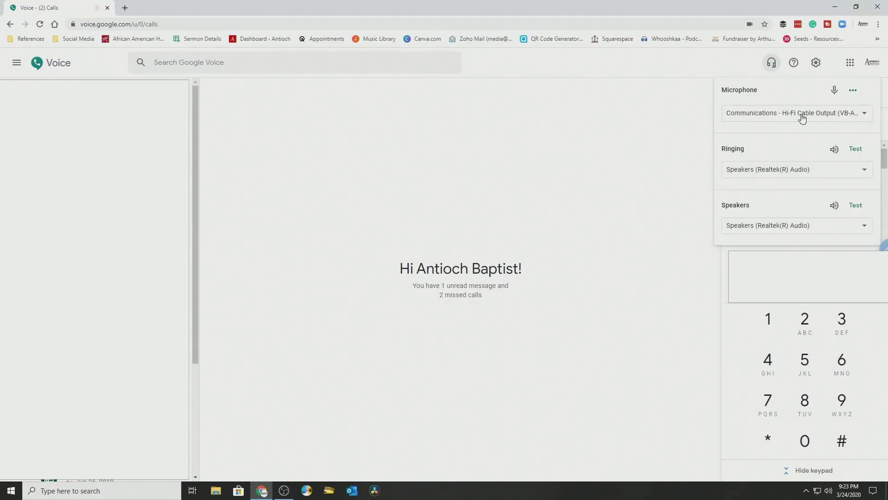
click(802, 118)
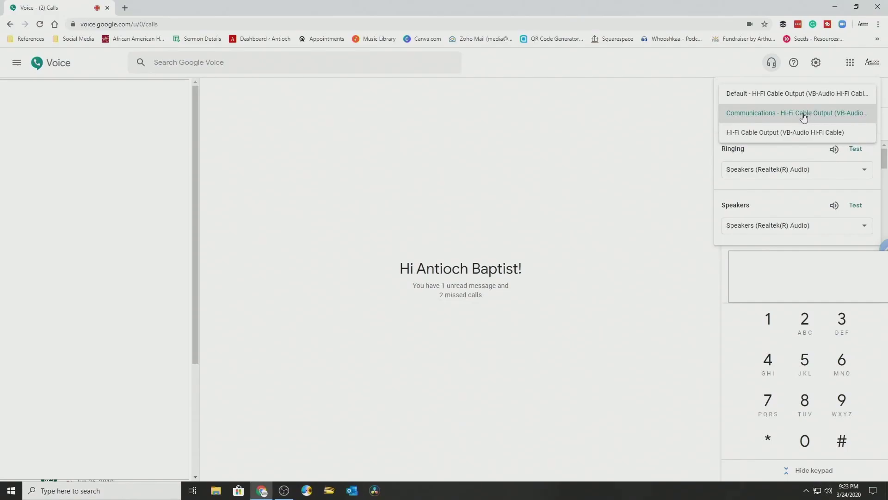
click(804, 116)
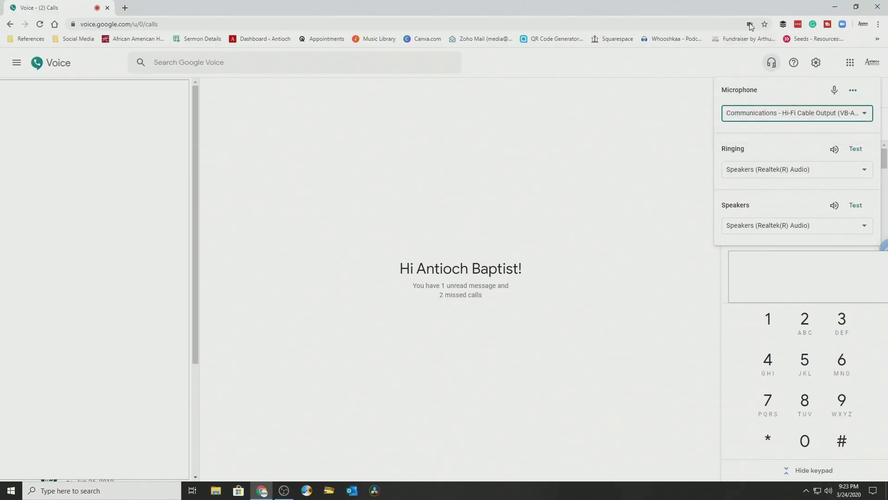
Keep the site's microphone access allowed, close audio settings, and open the call dialer
click(750, 24)
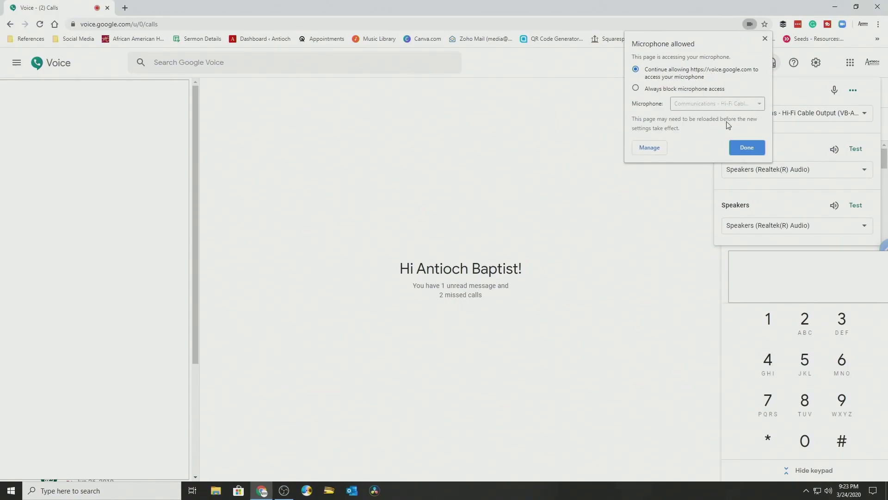
click(749, 153)
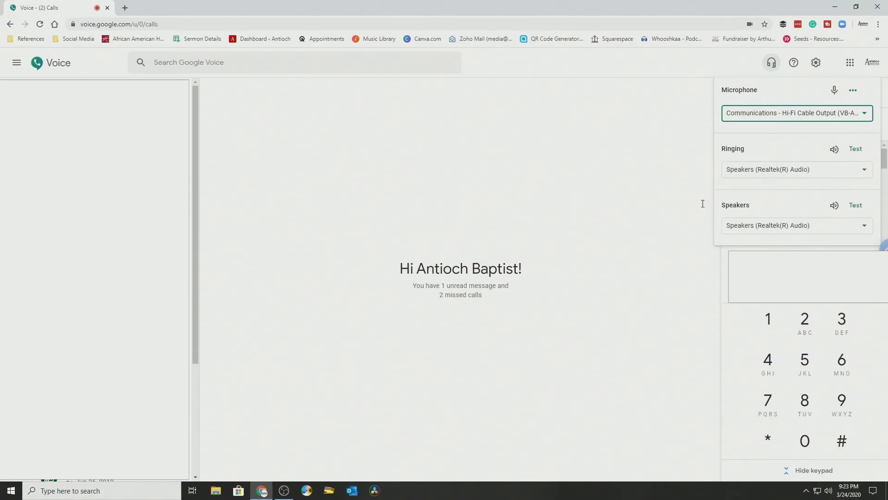
click(641, 196)
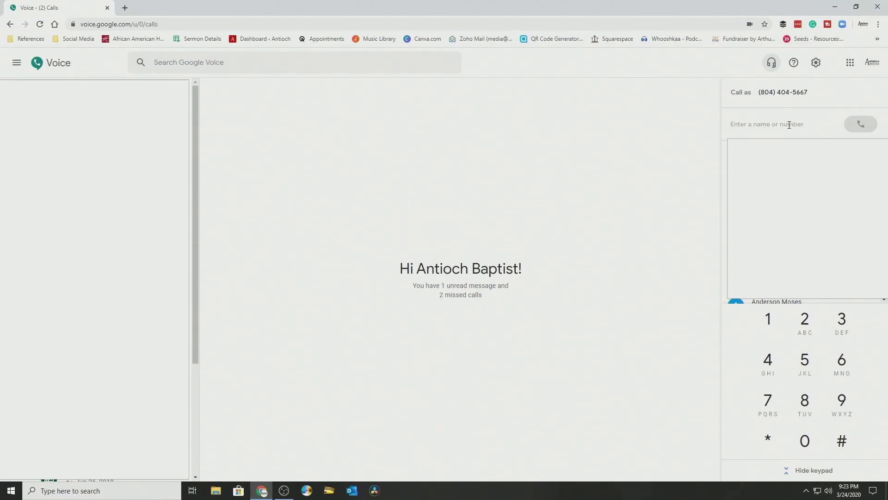
click(789, 124)
Open a new Chrome tab and begin entering the freeconferencecall.com address
click(125, 8)
text(ne)
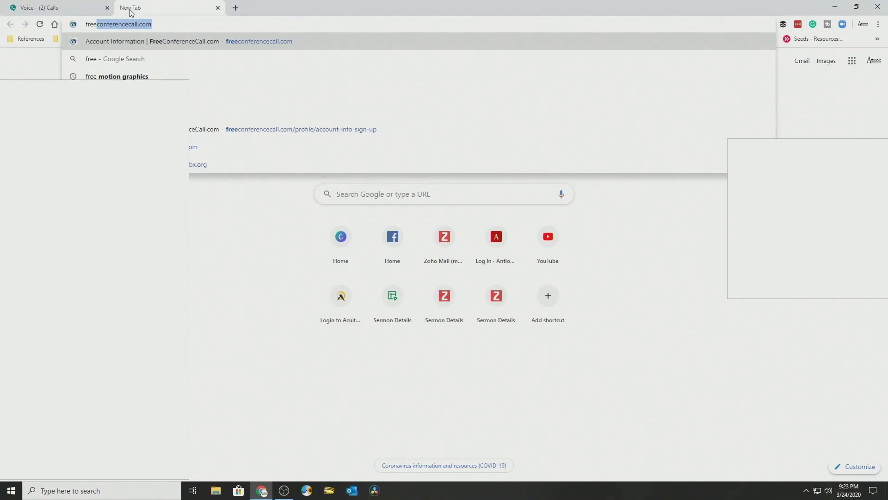